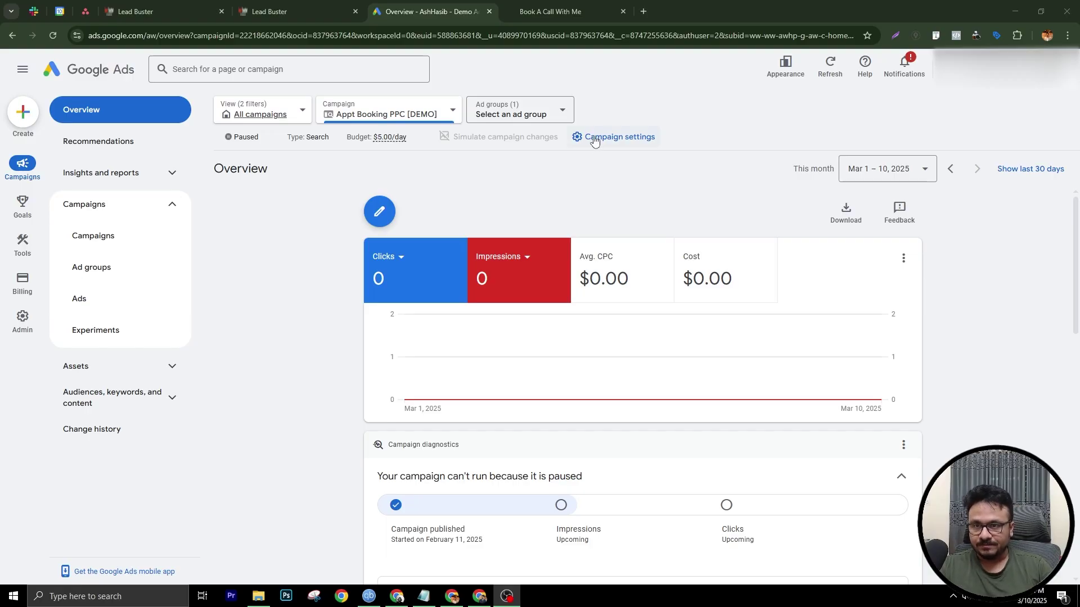
Bring up the Admin flyout menu from the Appt Booking PPC [DEMO] campaign overview.
mouse_move(27, 320)
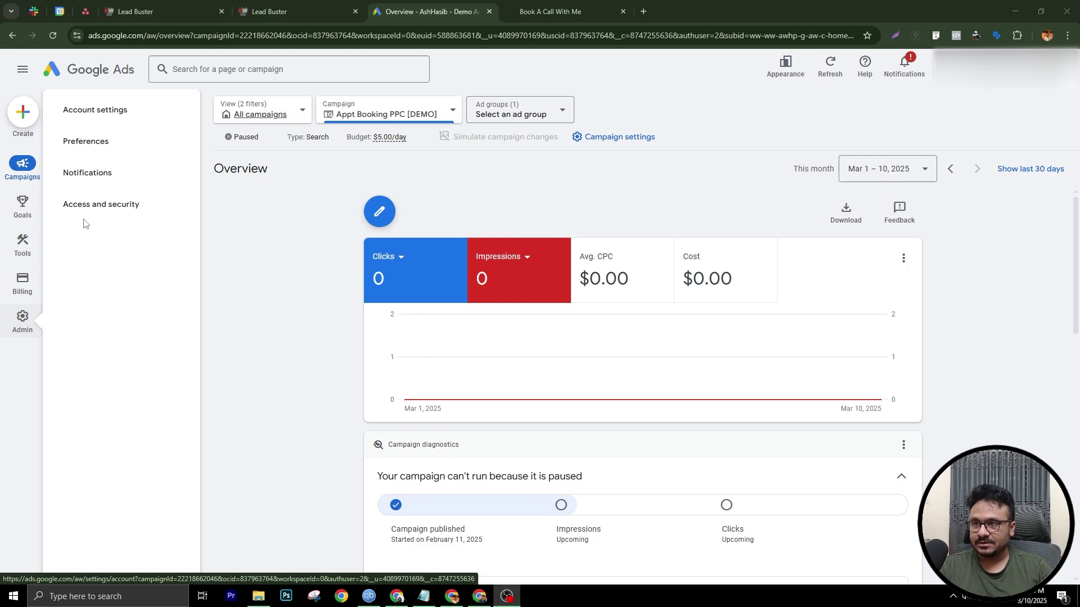
Inspect the account tracking template's utm_source=google-ads, cancel without saving, and return to Campaigns.
click(141, 107)
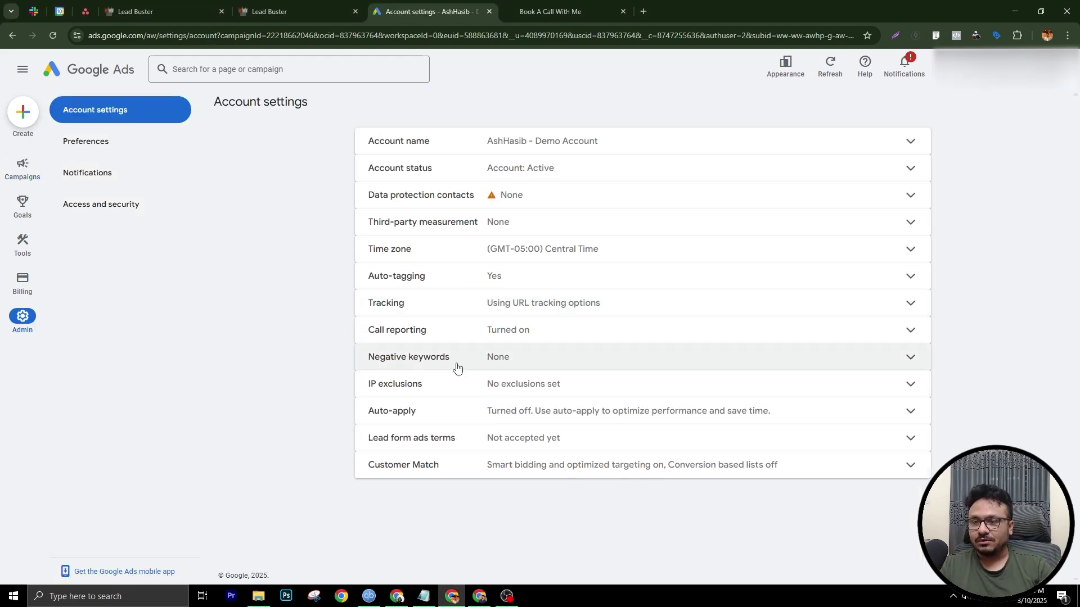
click(456, 281)
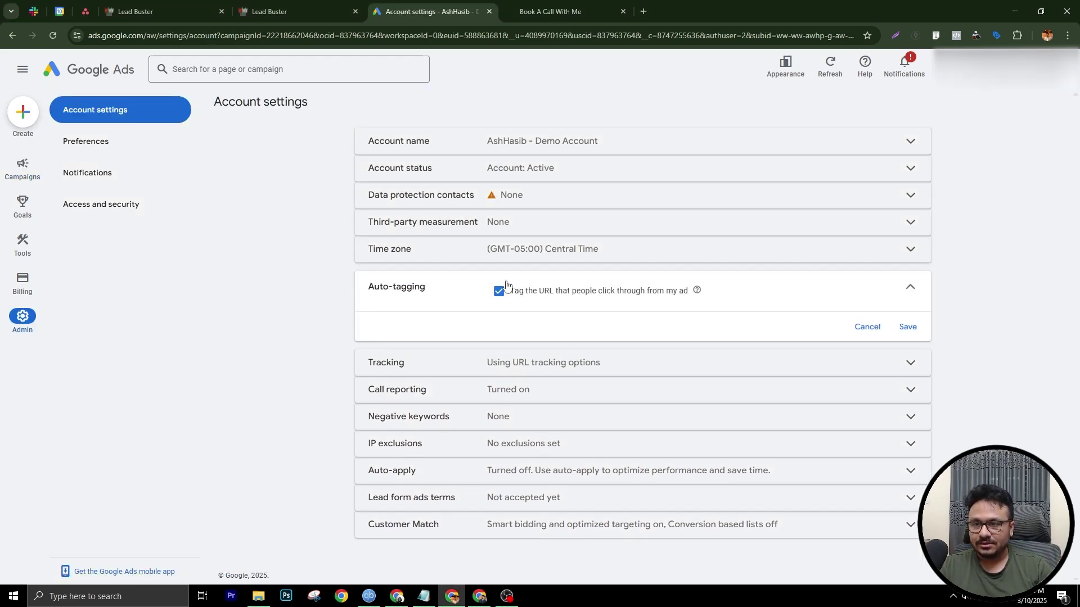
click(431, 361)
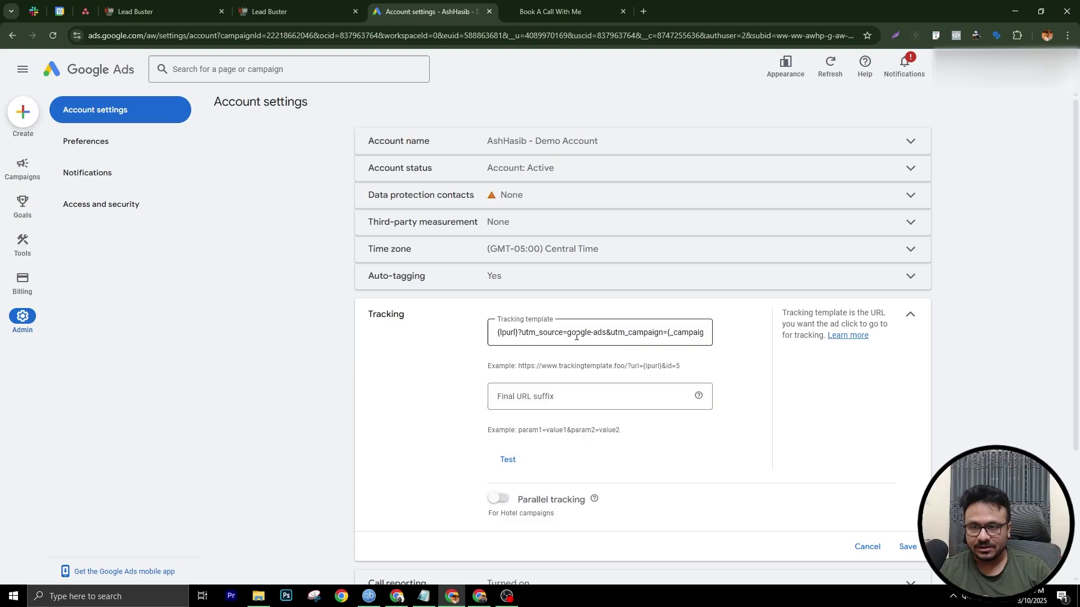
drag(606, 332, 542, 332)
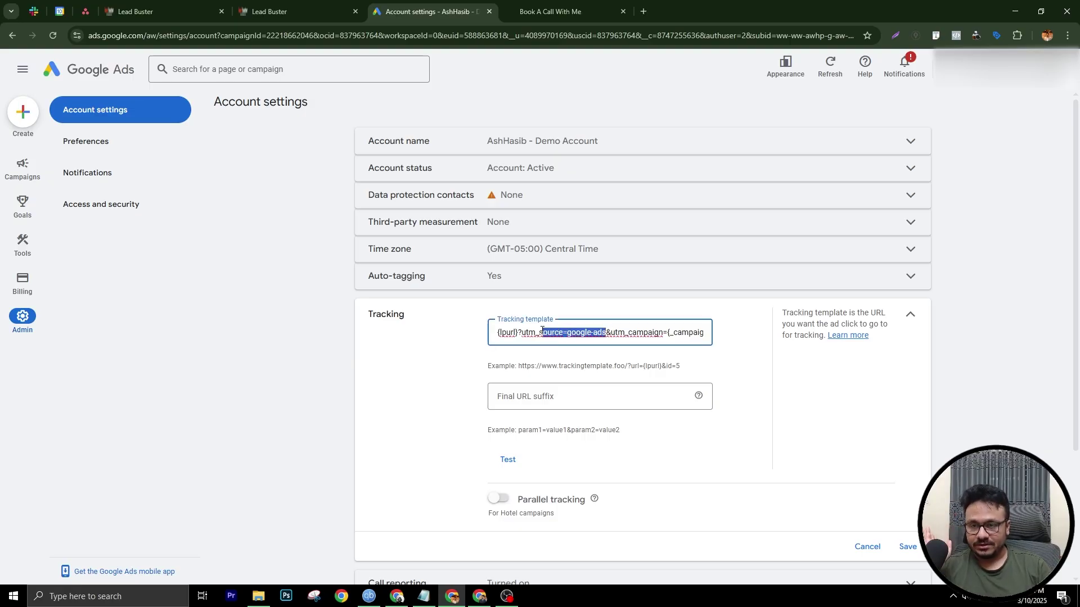
click(567, 330)
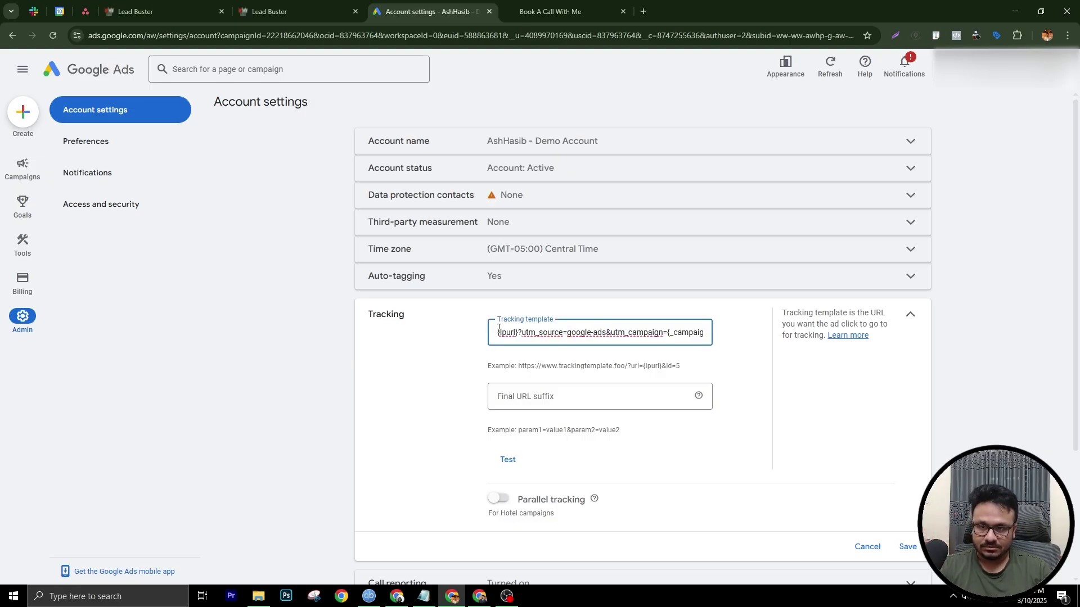
click(869, 547)
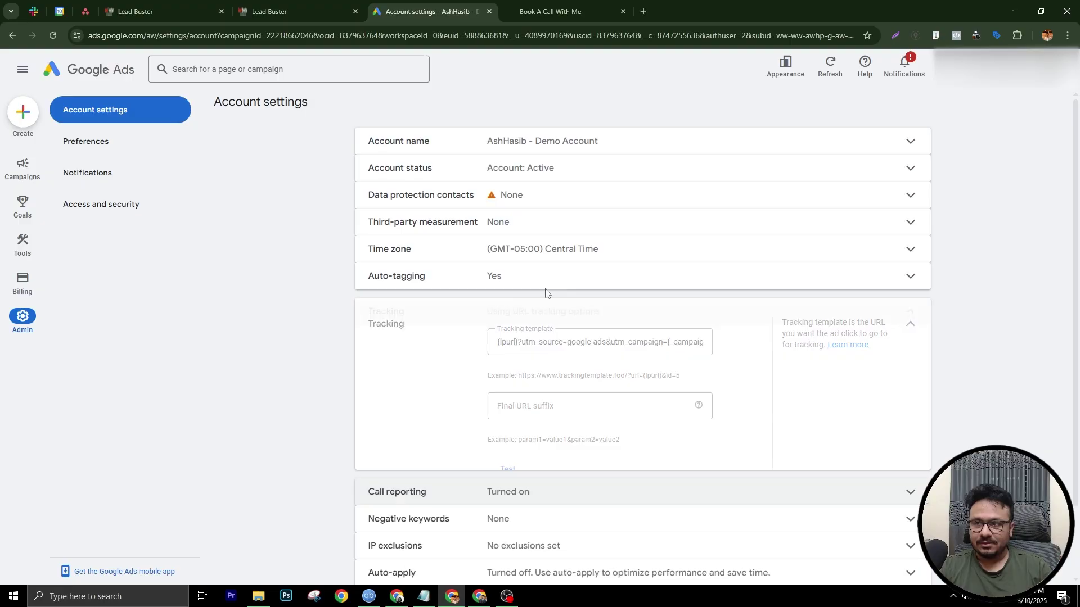
click(23, 163)
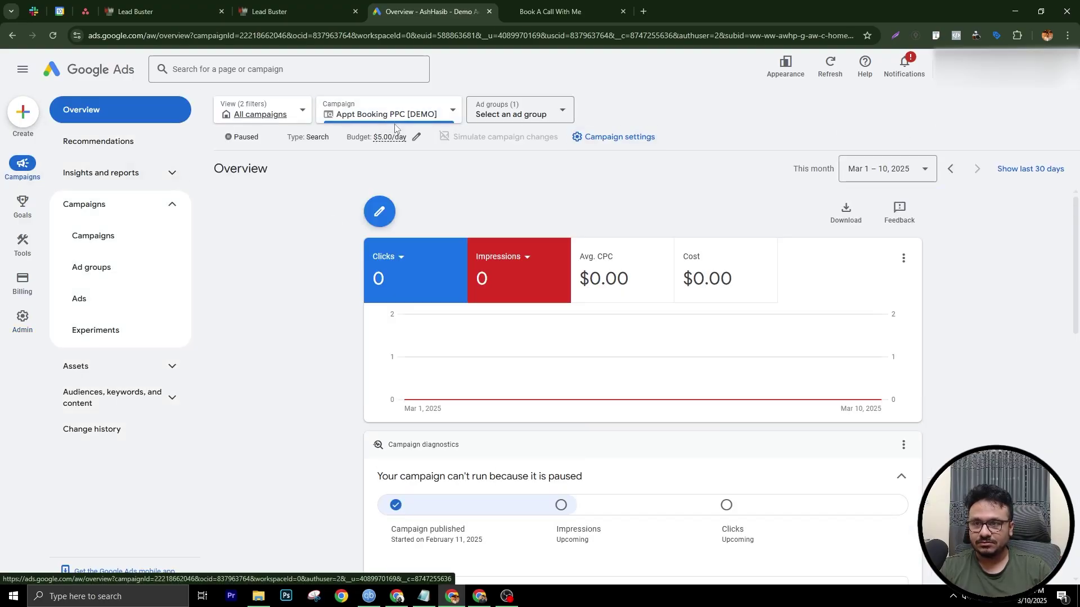
Expand the campaign URL options and inspect the {_campaignr} custom parameter value.
click(612, 143)
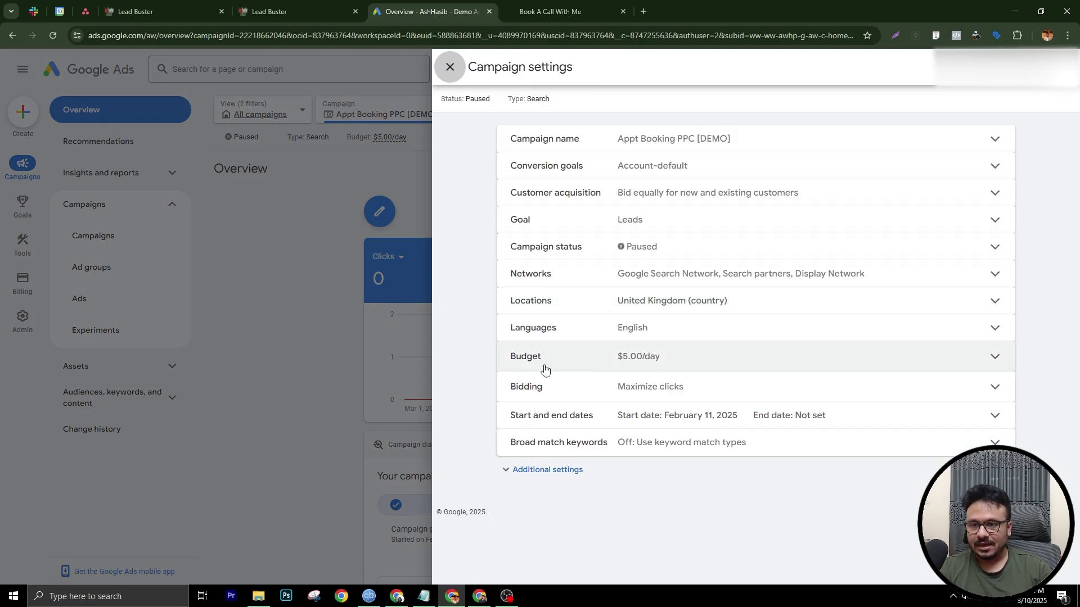
click(535, 471)
scroll(551, 450, down, 1)
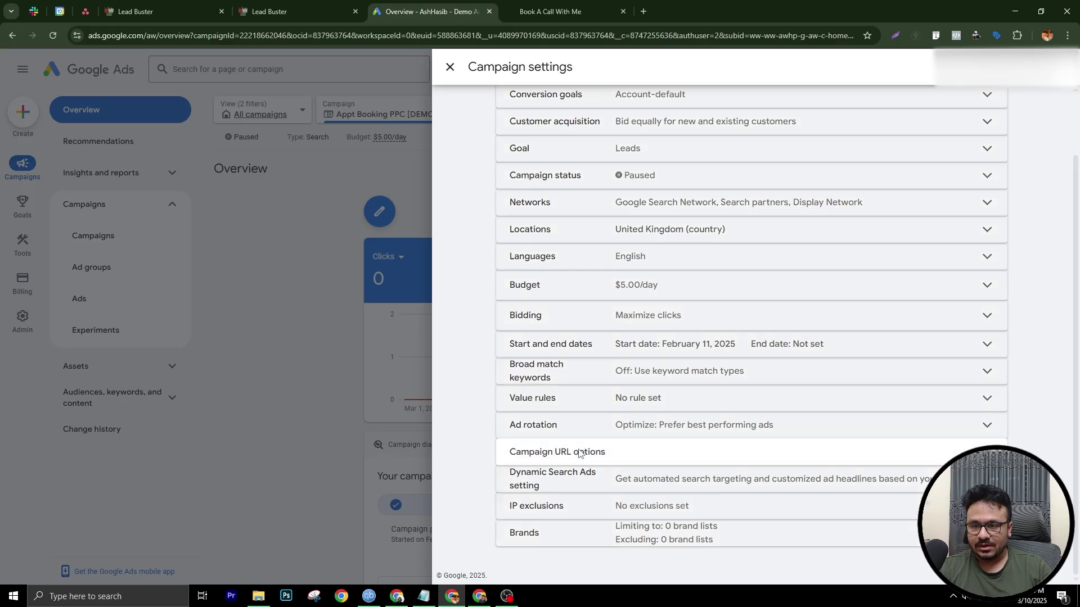
click(578, 451)
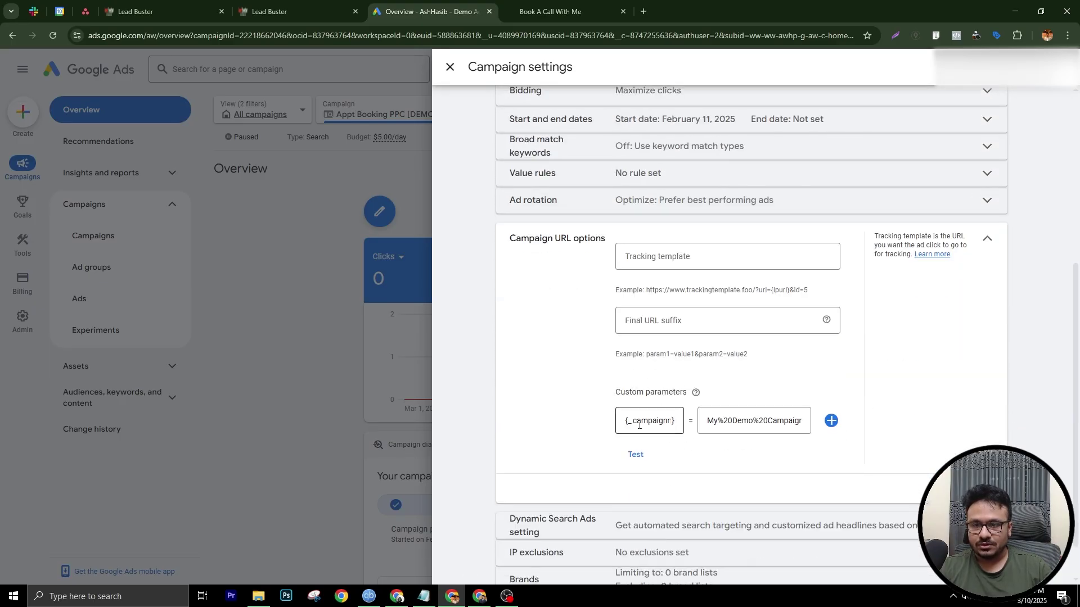
click(740, 422)
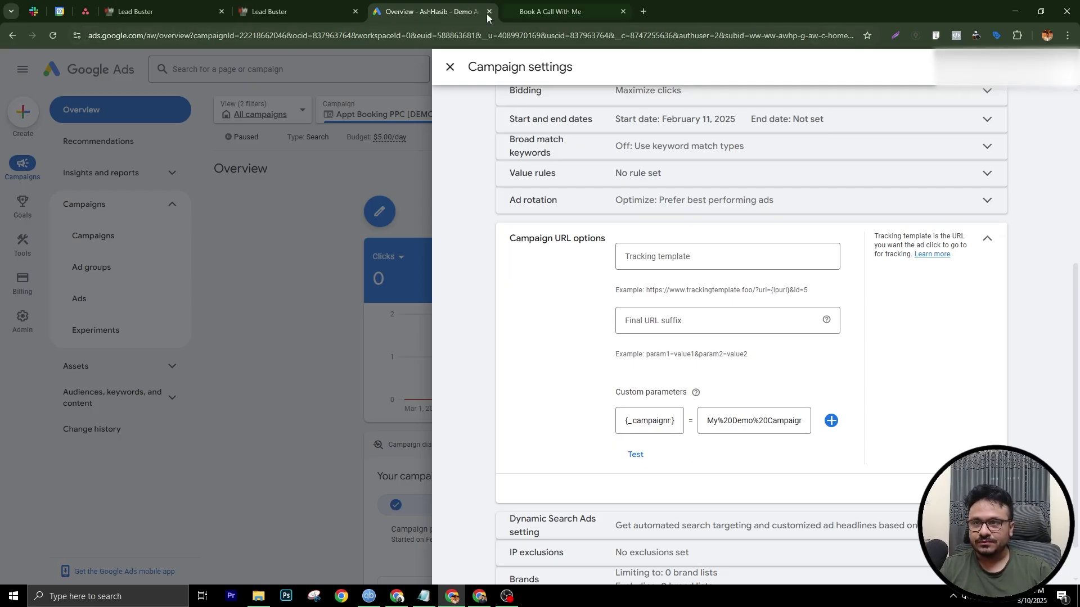
click(312, 6)
Select the full URL of the Booking Page (NEW) funnel step.
click(183, 7)
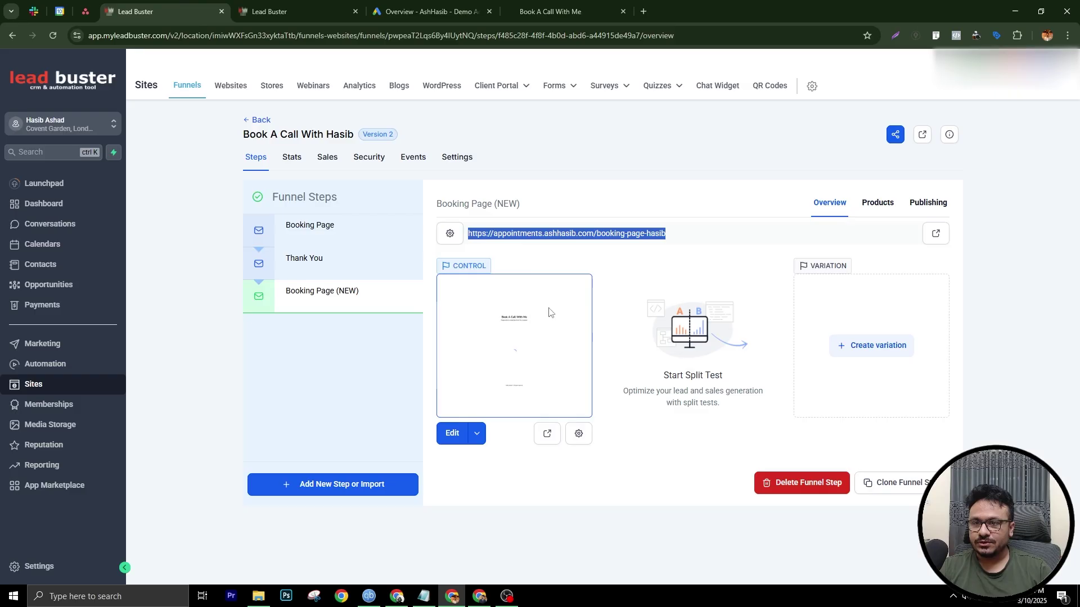
triple_click(564, 234)
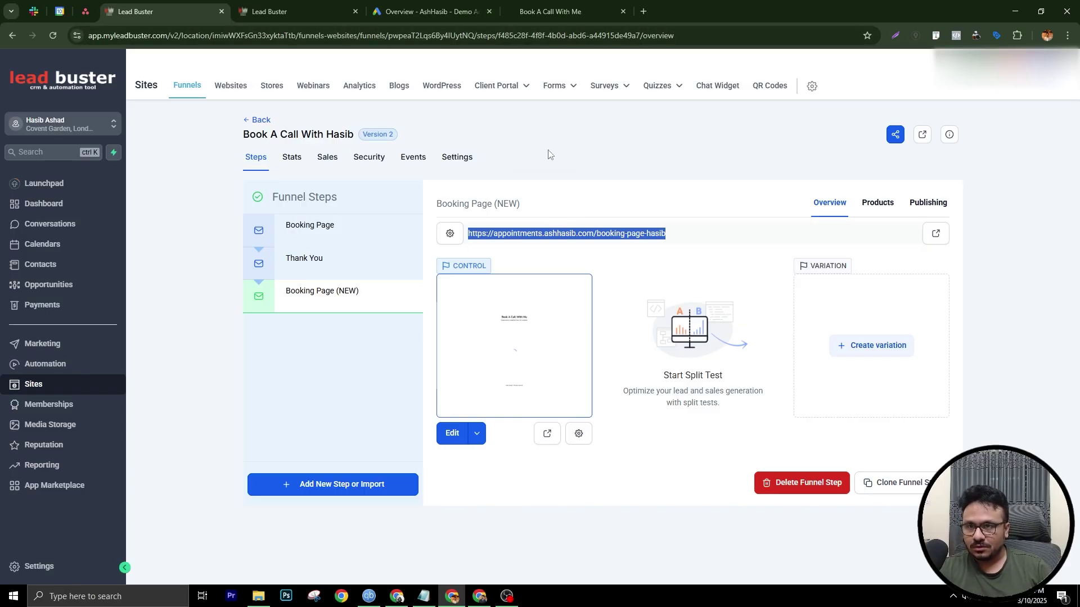
Test the campaign tracking setup and check the booking-page click URL for the google ppc specialist ad group.
click(439, 13)
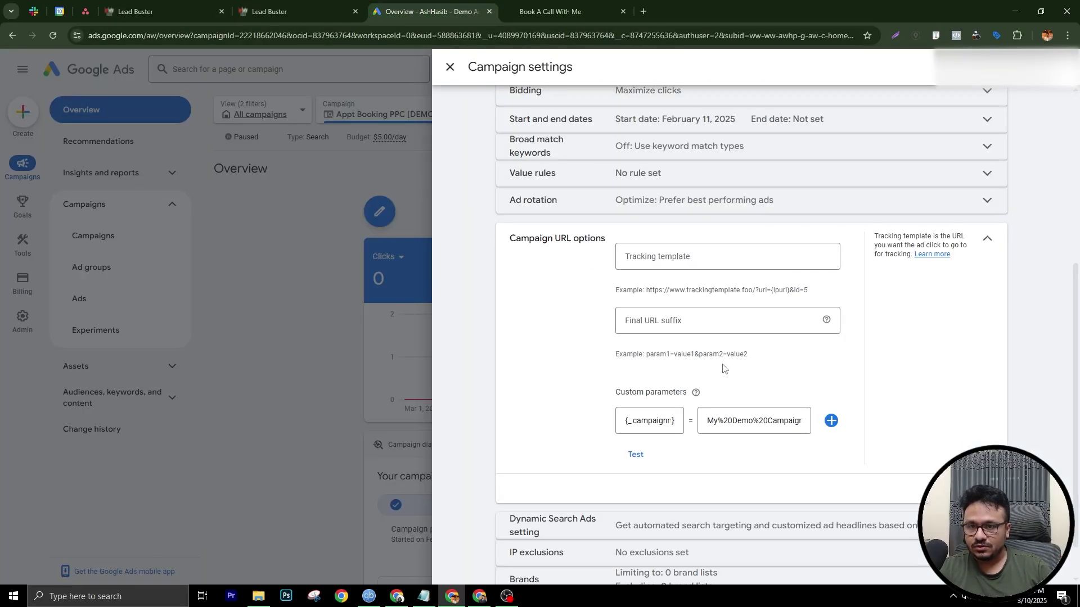
drag(709, 420, 782, 420)
click(640, 457)
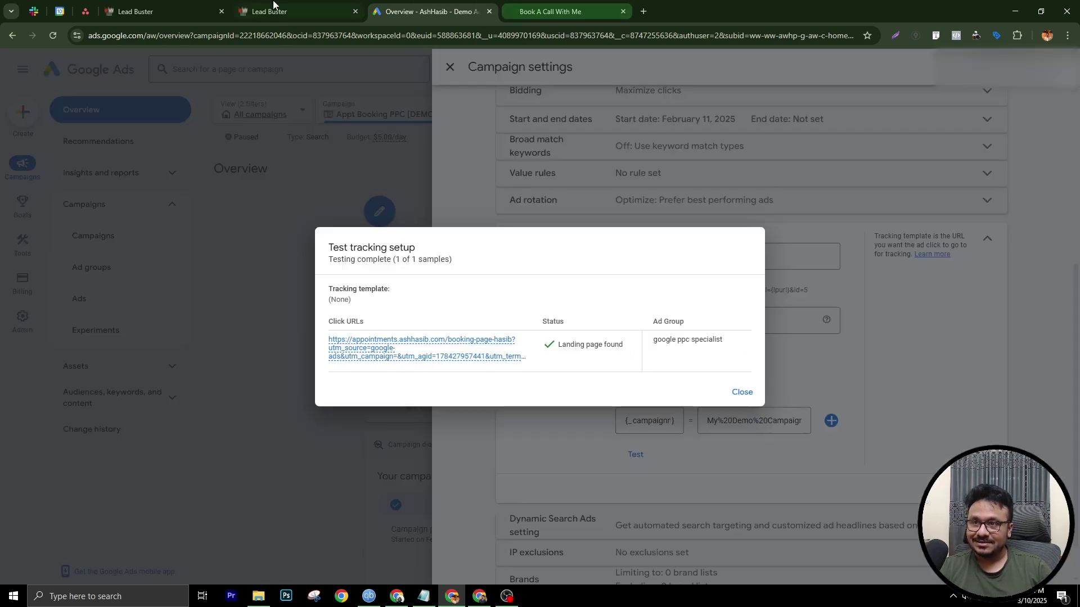
click(169, 11)
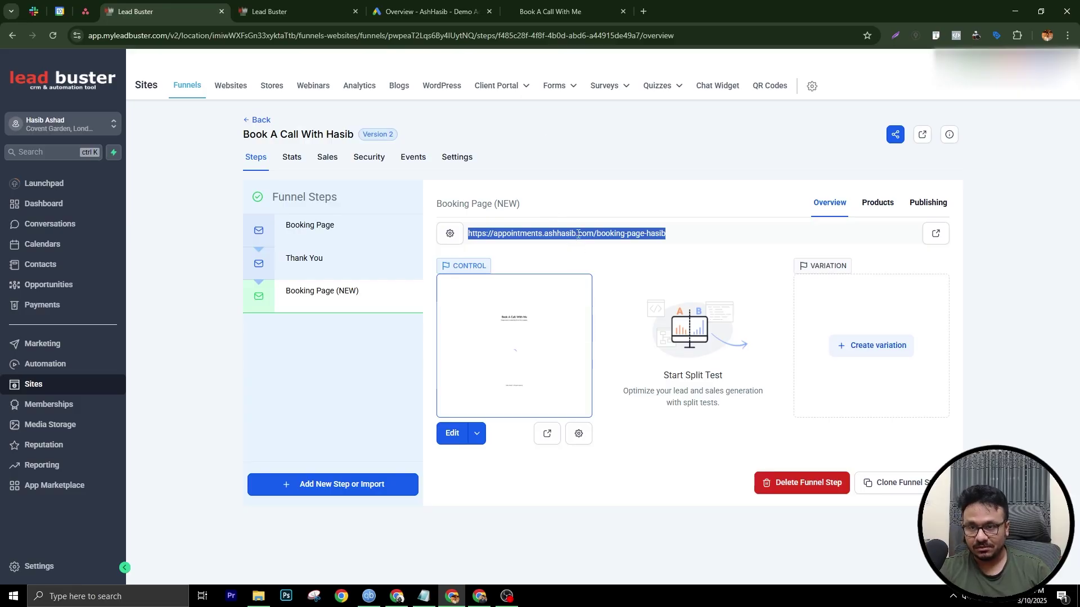
click(425, 11)
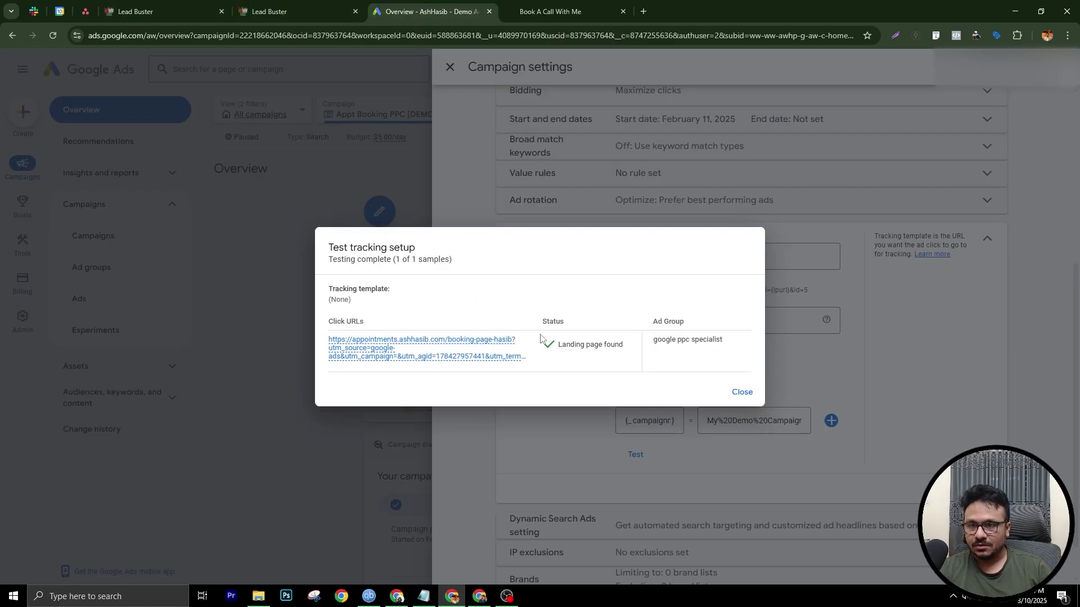
mouse_move(387, 345)
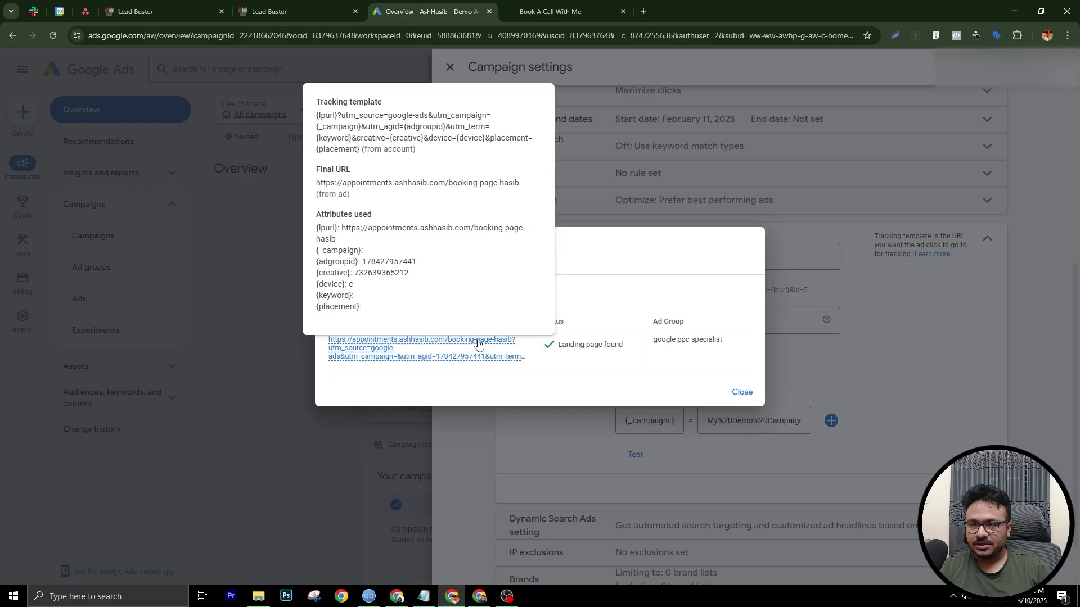
Open the tested click URL to see 'ppc specialist uk' rendered, then view the {{utm_term}} paragraph in the builder.
click(402, 345)
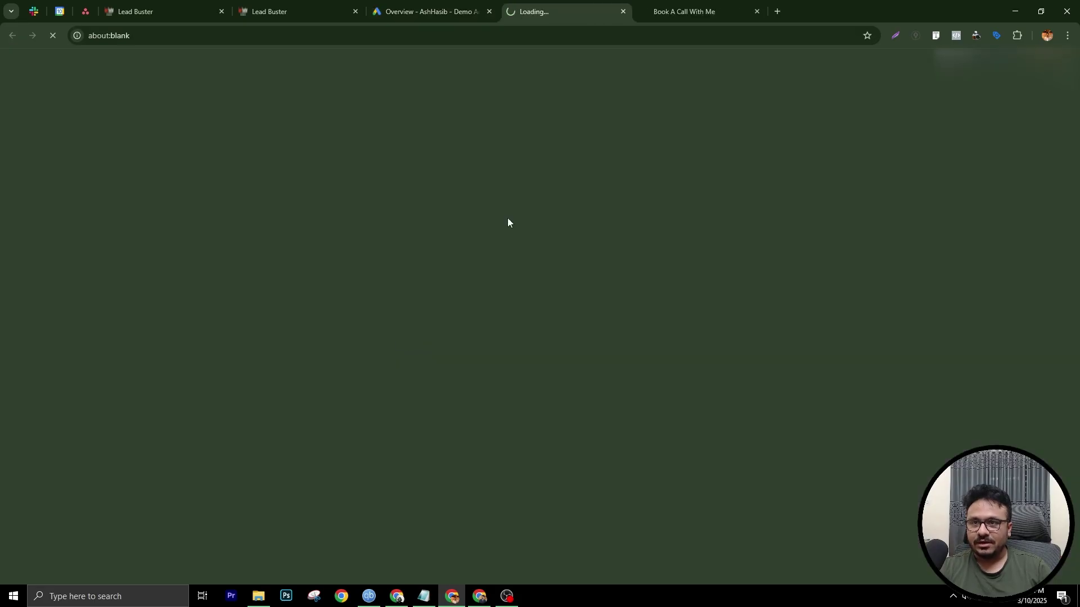
click(676, 11)
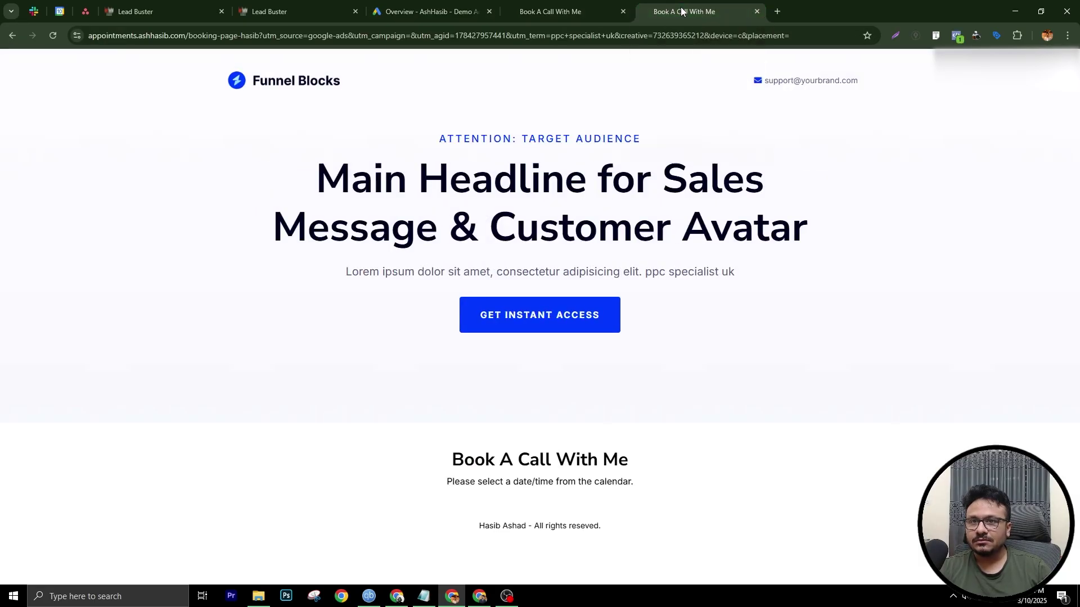
click(424, 12)
click(295, 11)
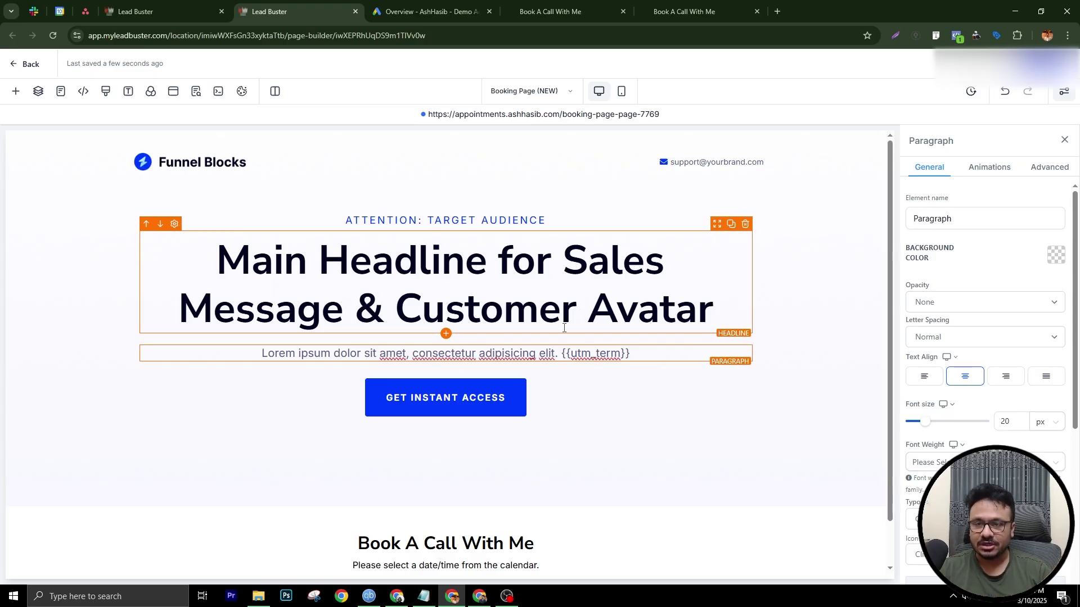
click(562, 353)
drag(562, 354, 590, 355)
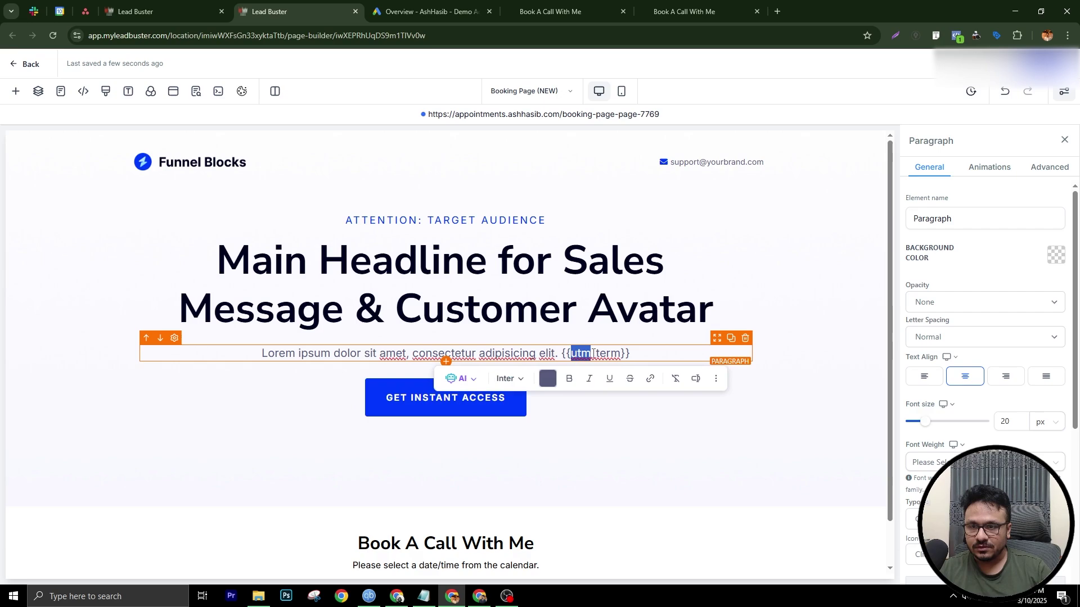
click(597, 354)
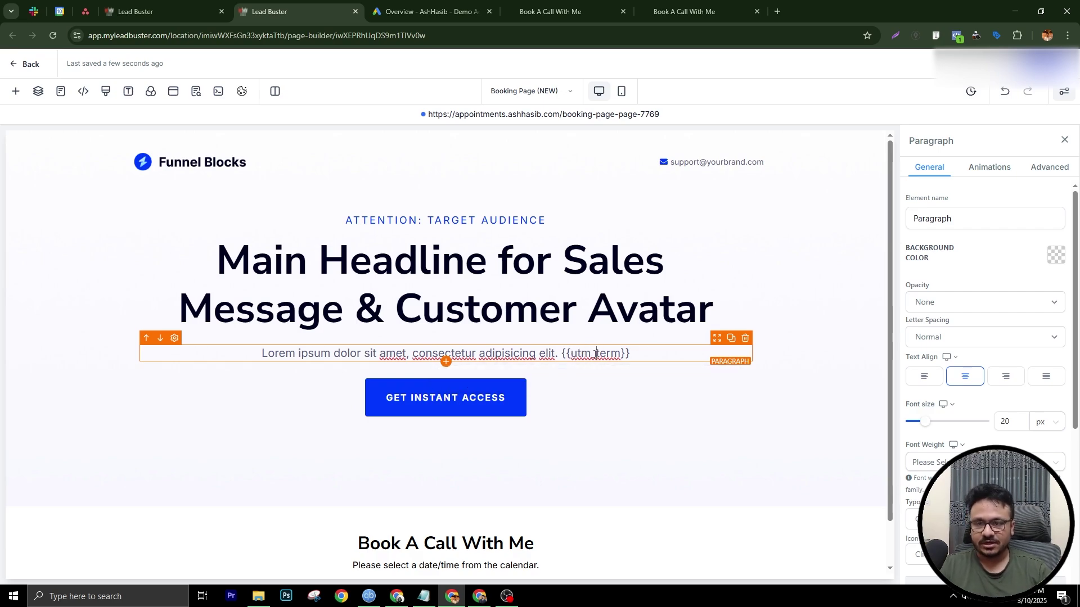
drag(634, 356, 562, 355)
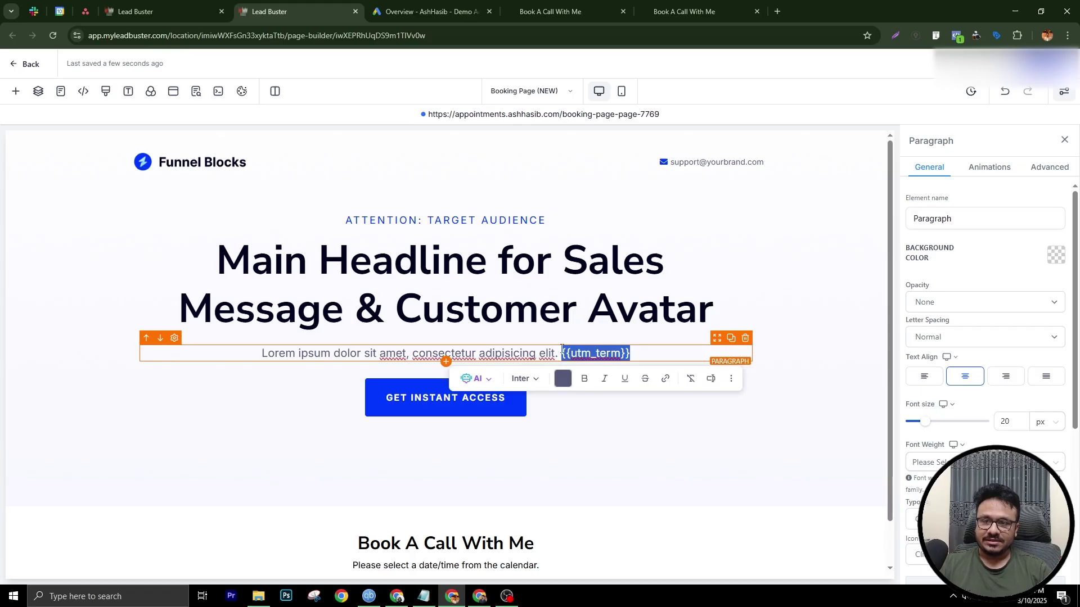
click(568, 350)
click(587, 310)
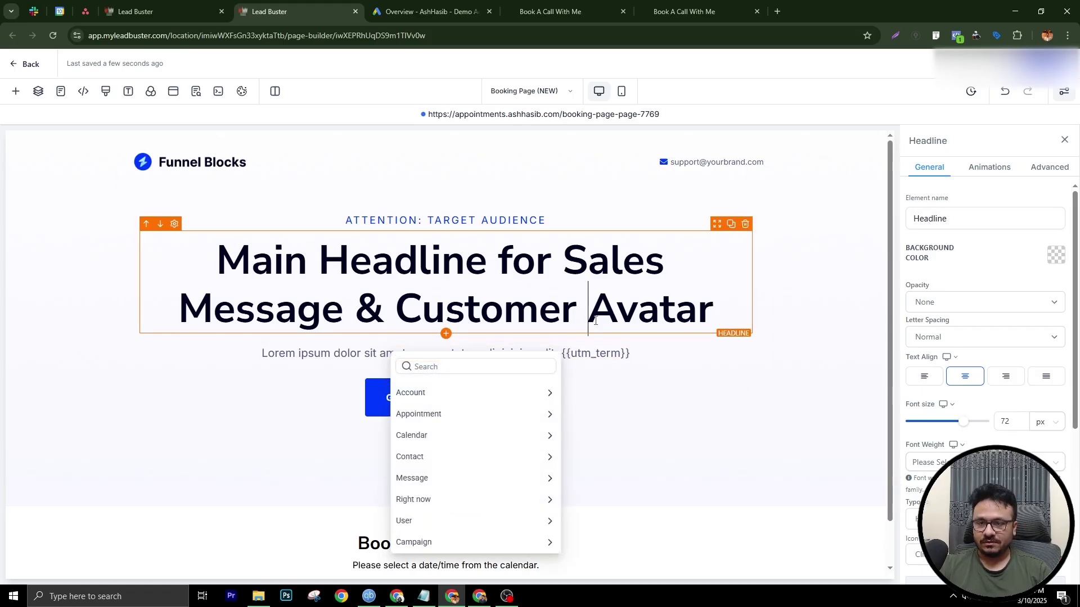
click(798, 292)
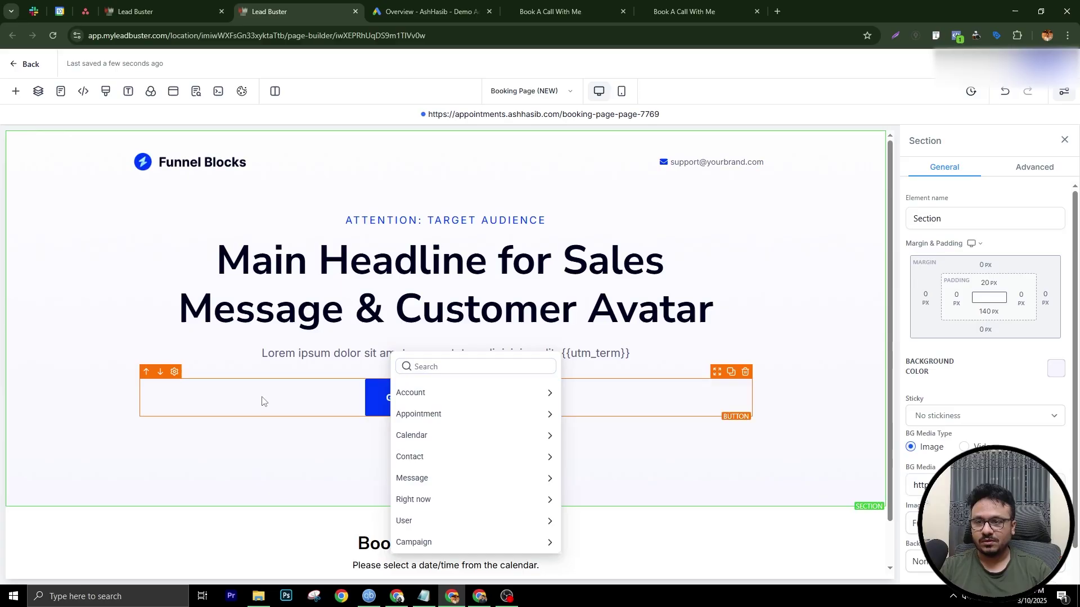
click(259, 398)
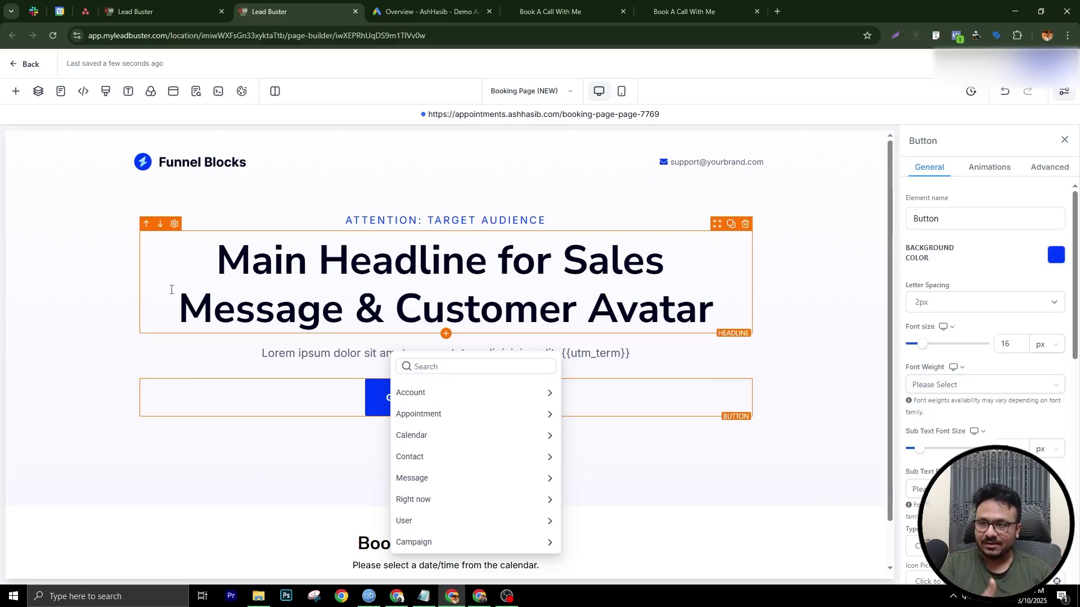
click(104, 319)
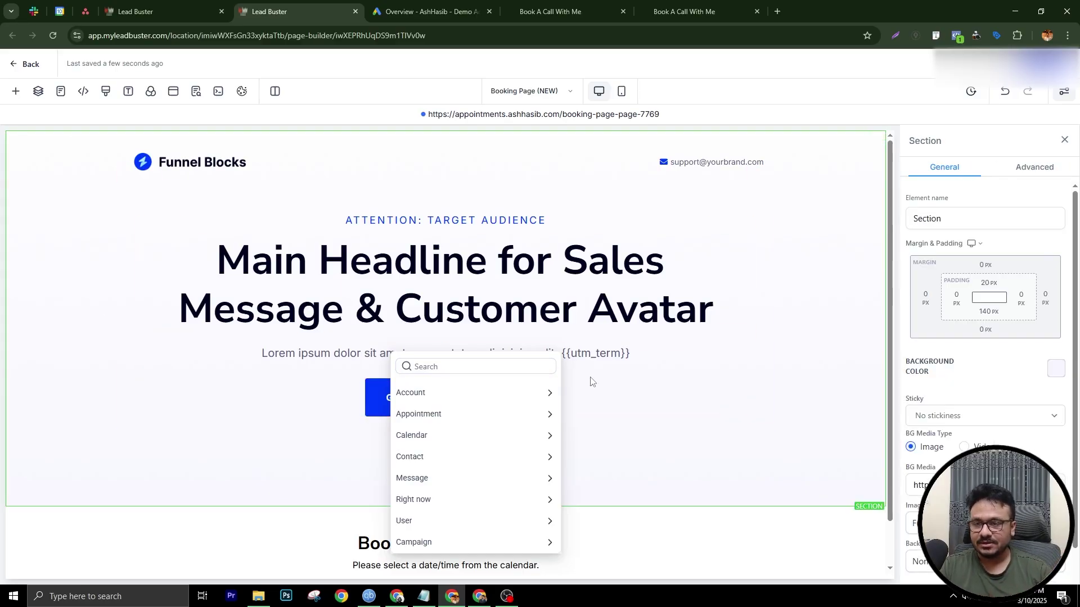
click(597, 393)
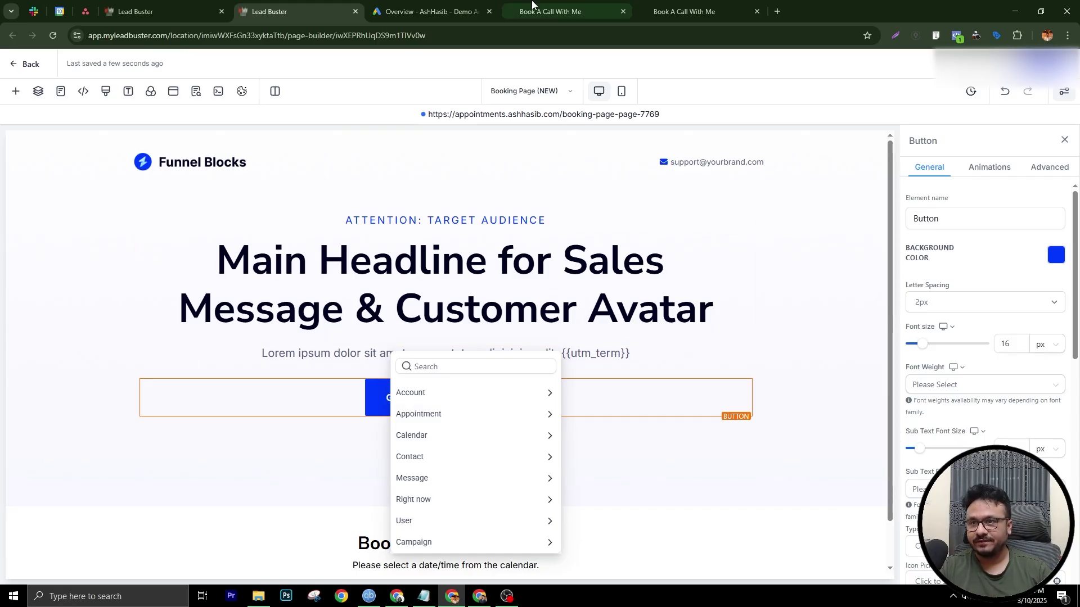
Go from the tracking test results to the Book A Call With Me page with empty utm_term.
click(427, 11)
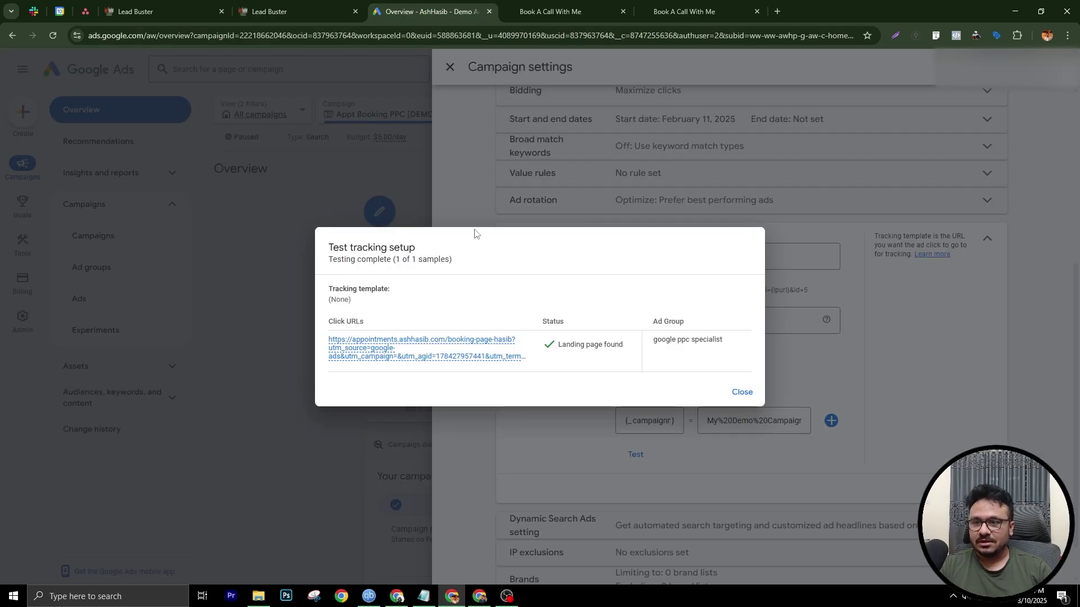
click(548, 10)
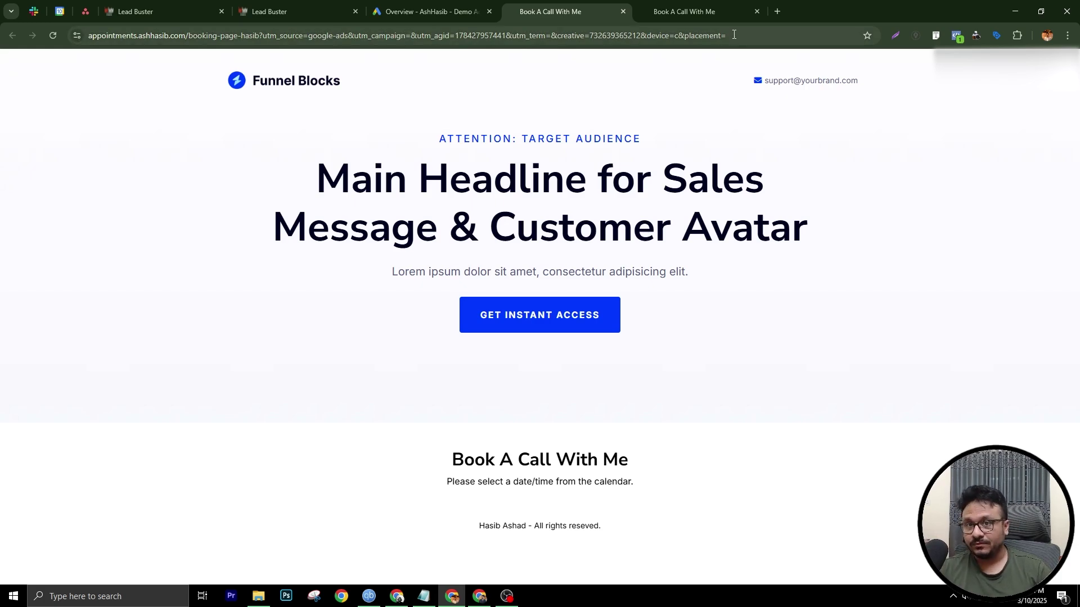
Reload the landing page with utm_term=ppc specialist uk in the address.
click(550, 36)
click(550, 36)
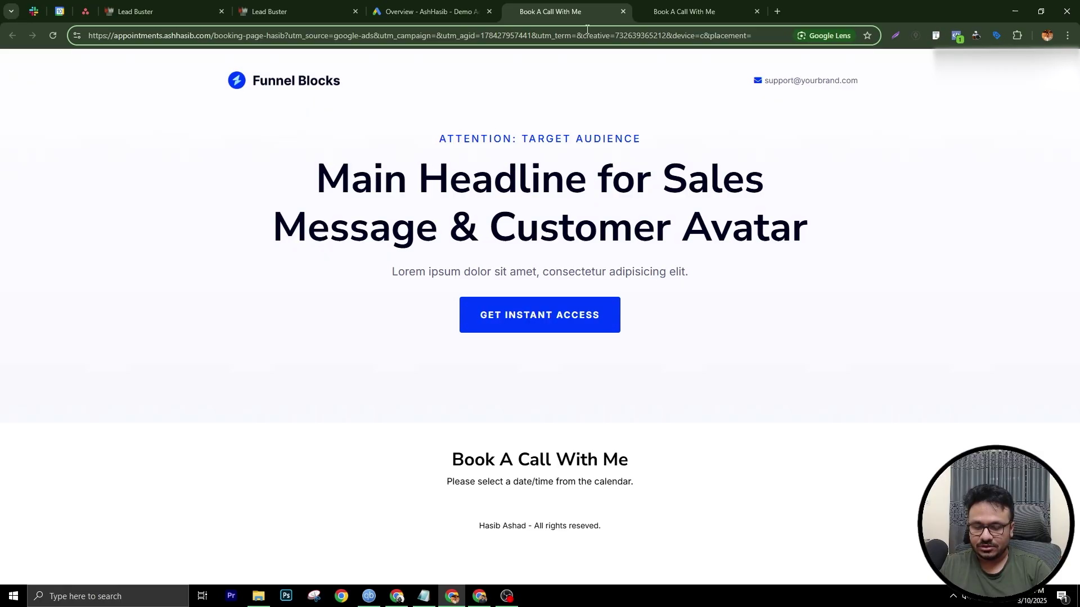
text(ppc speci)
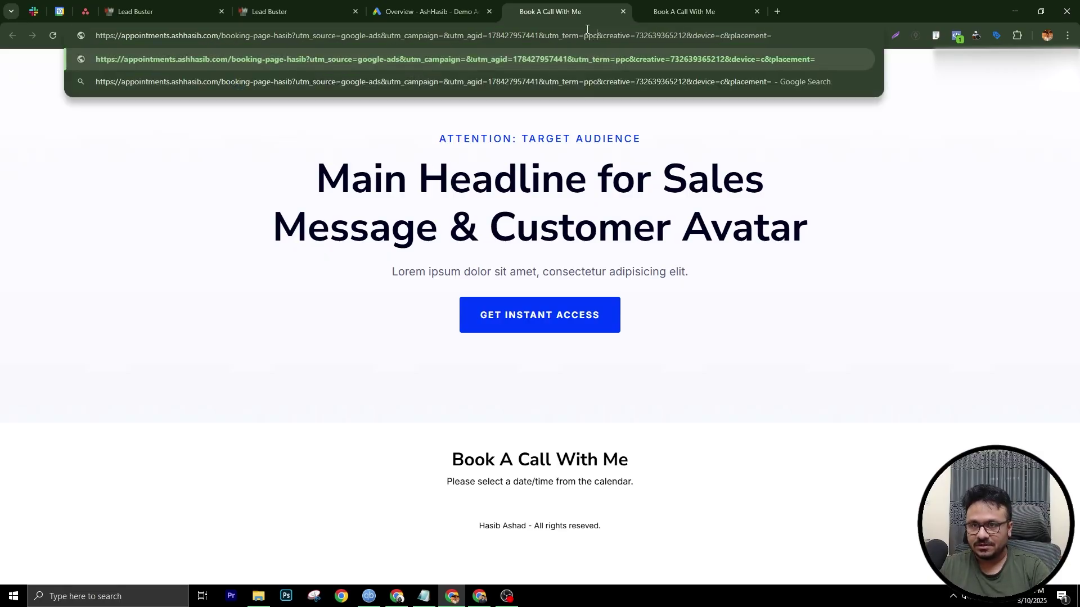
text(alist uk)
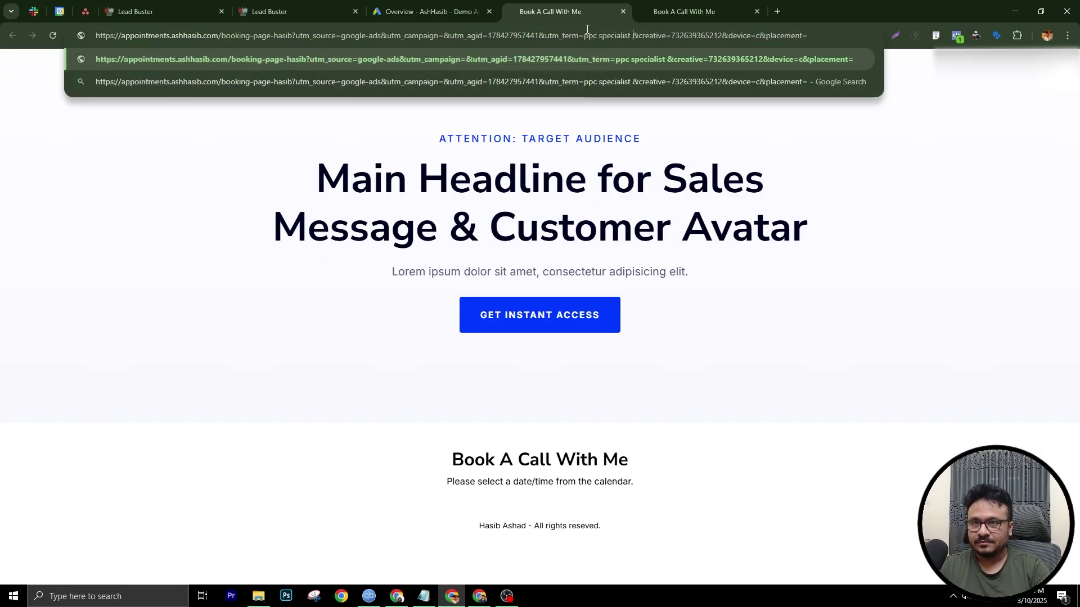
key(Return)
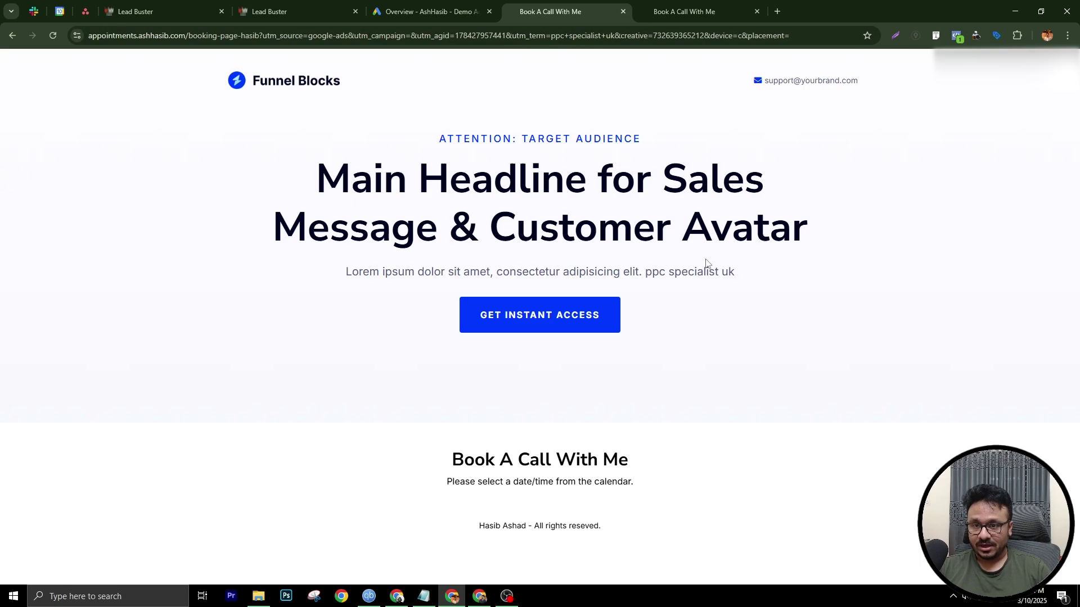
drag(646, 273, 737, 281)
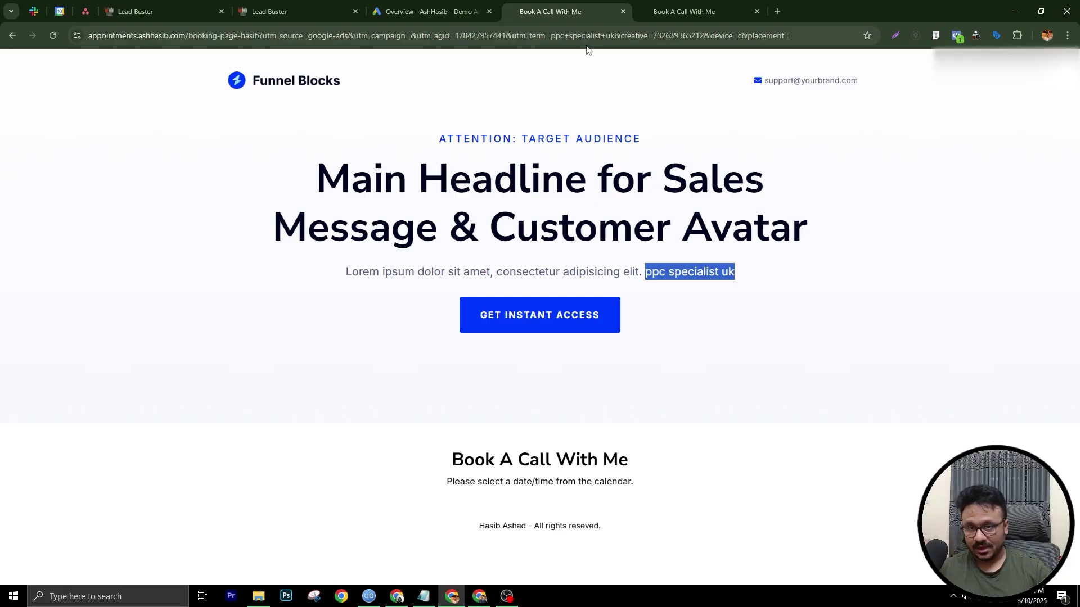
click(719, 11)
click(430, 11)
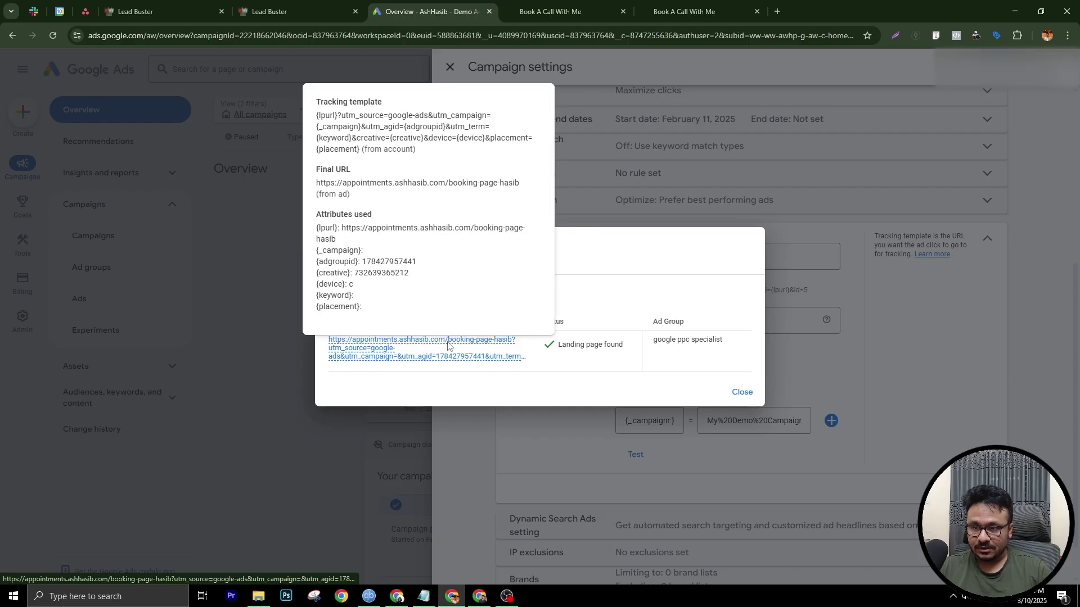
click(272, 10)
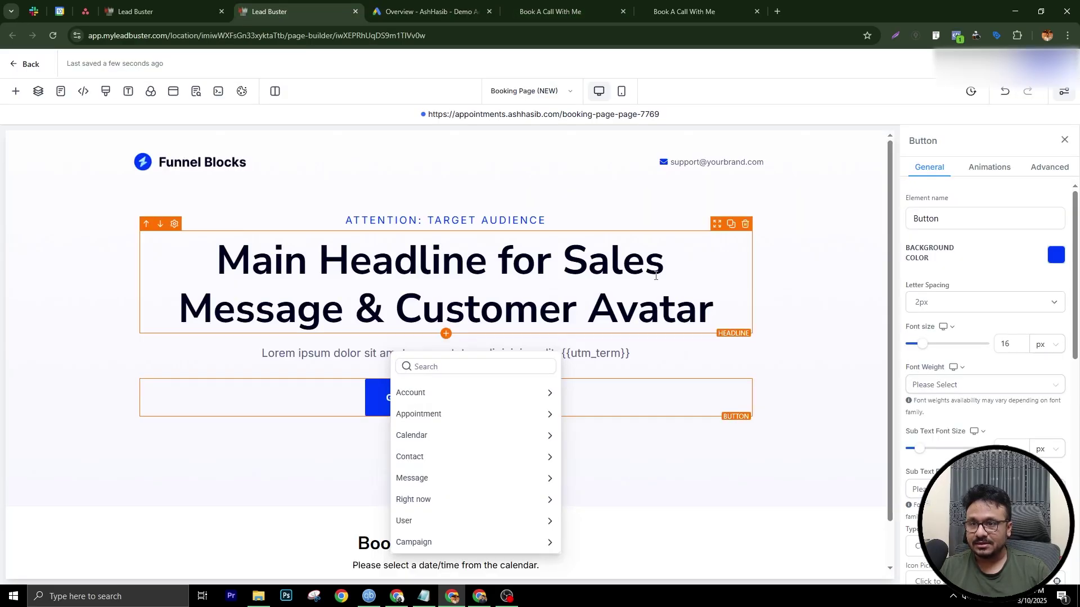
click(642, 355)
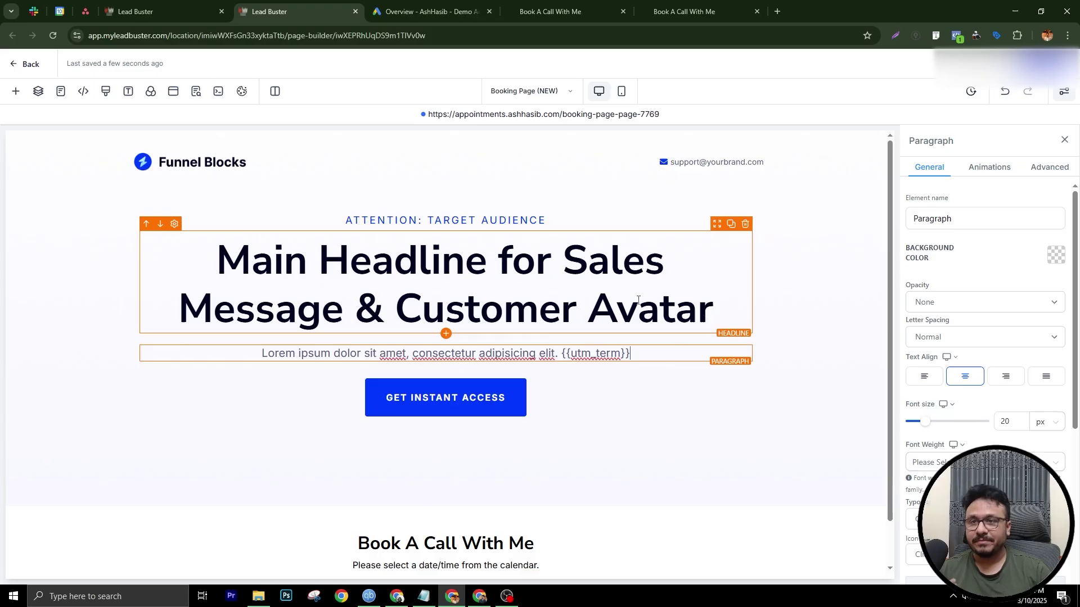
click(427, 11)
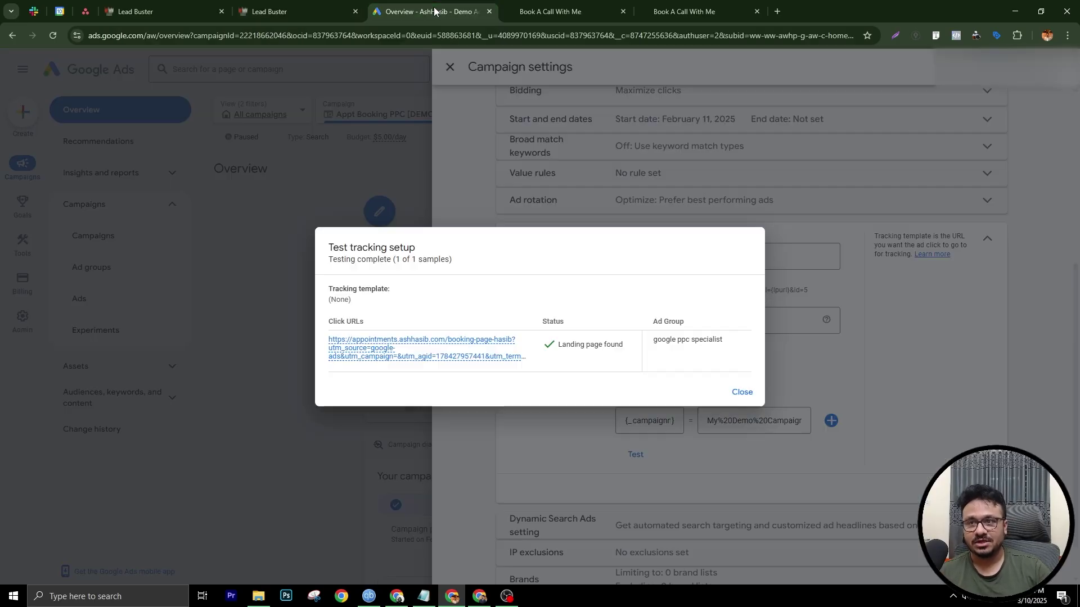
click(559, 11)
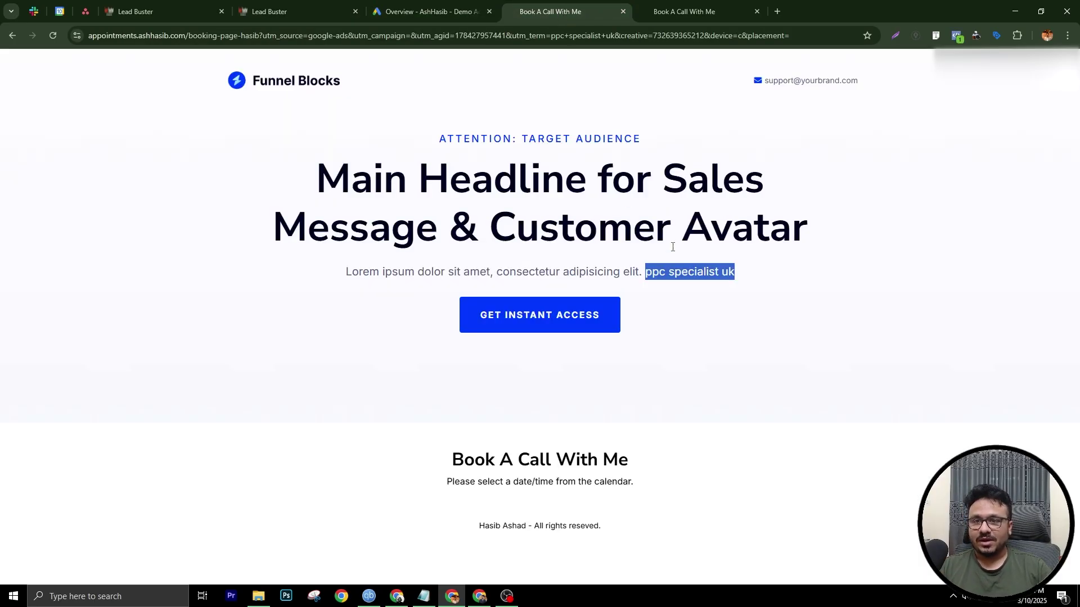
drag(644, 275, 742, 272)
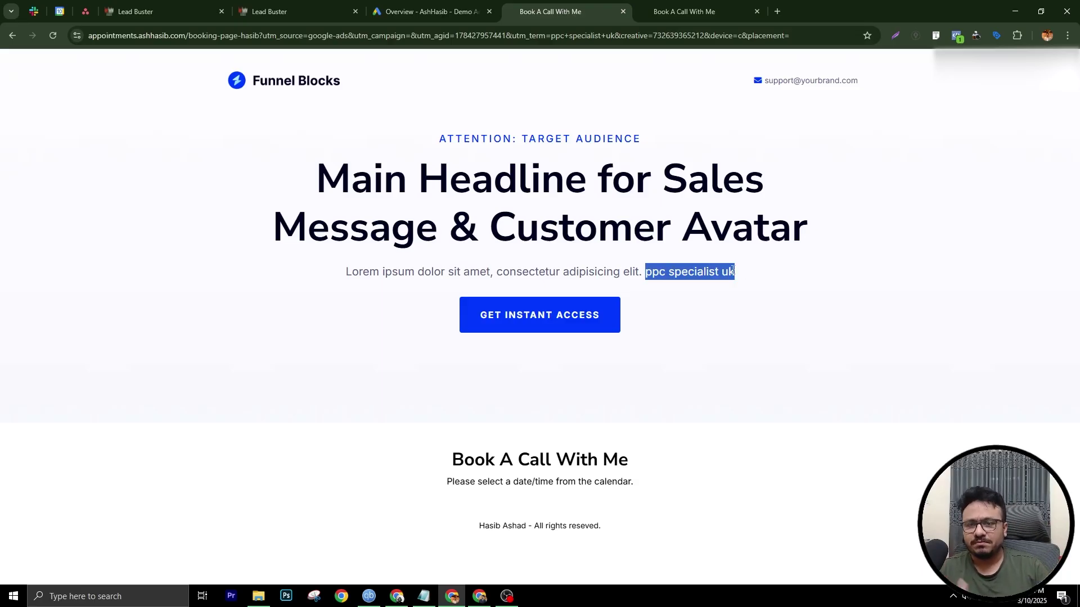
click(733, 271)
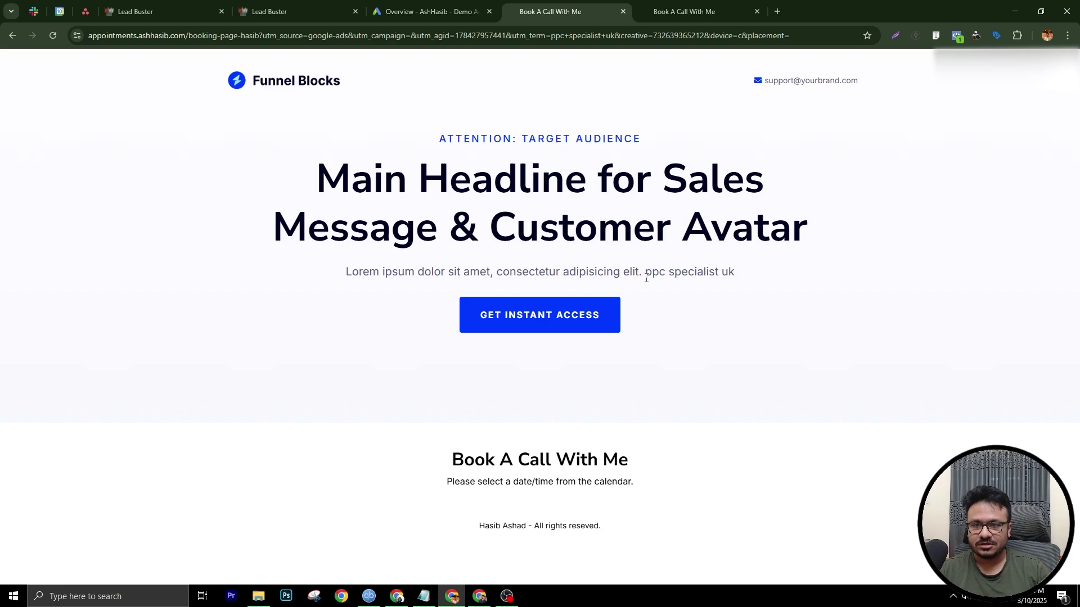
drag(644, 275, 755, 283)
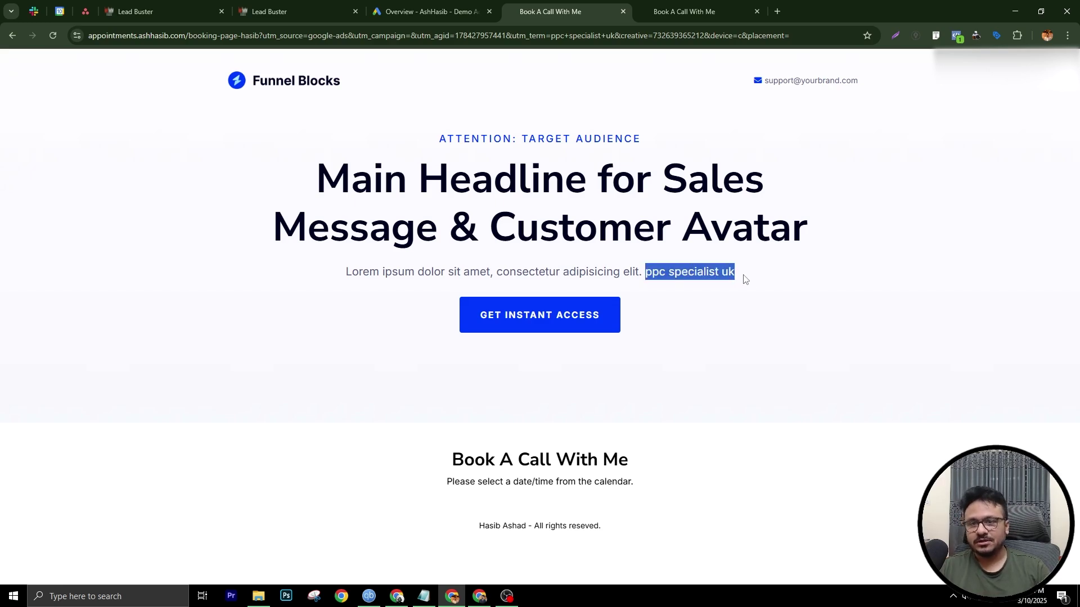
click(742, 279)
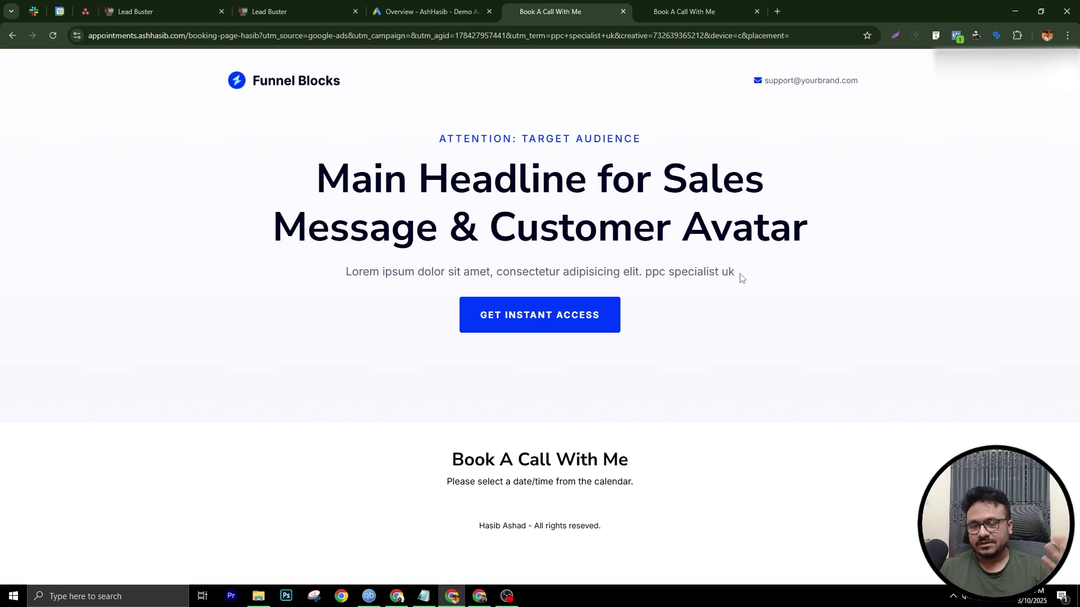
drag(738, 274, 647, 266)
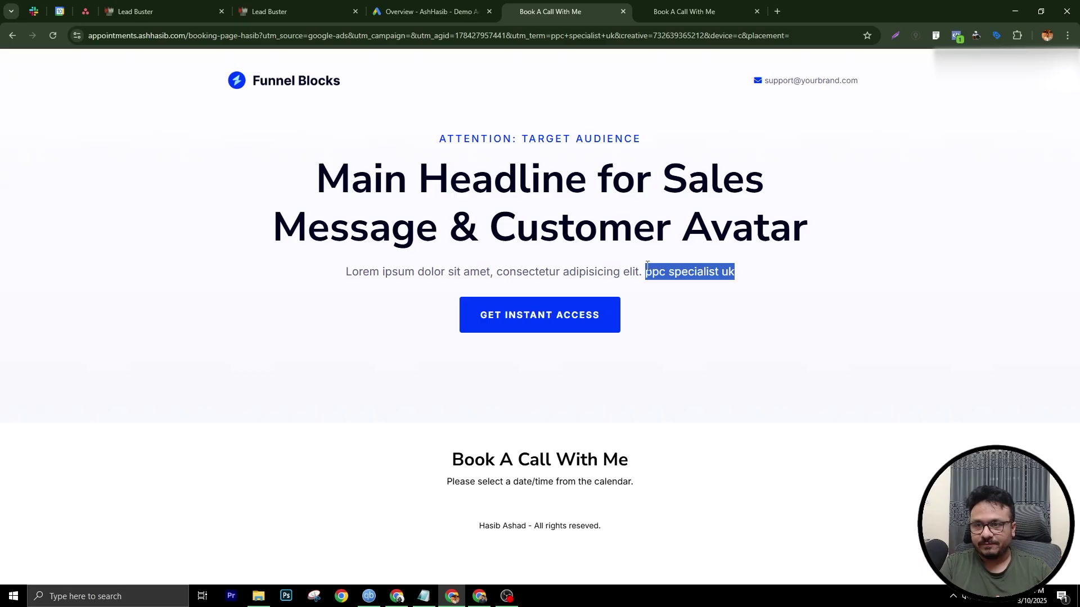
click(646, 273)
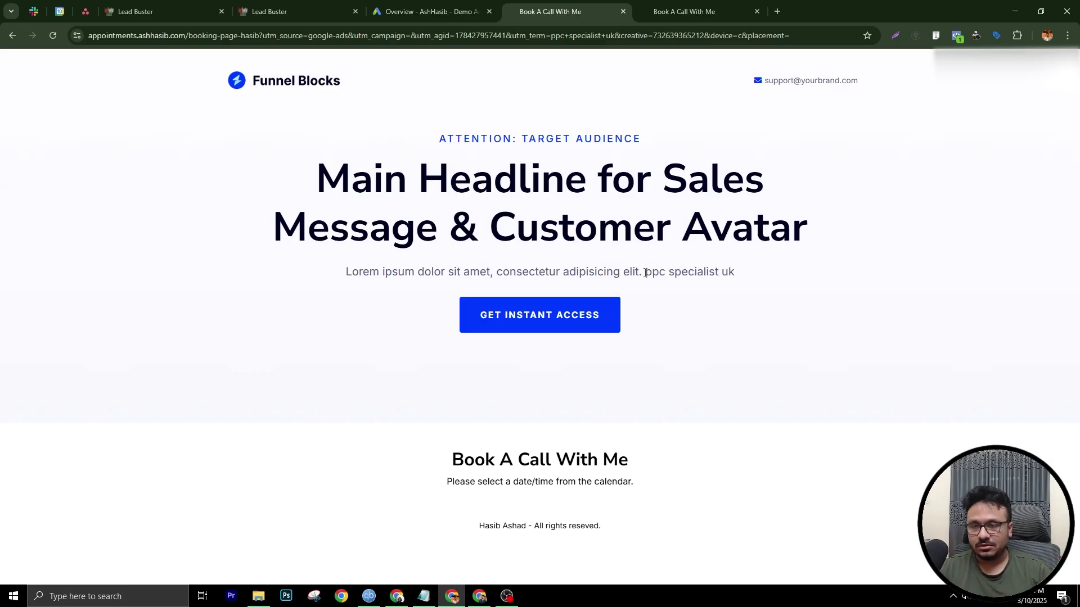
drag(645, 272, 736, 274)
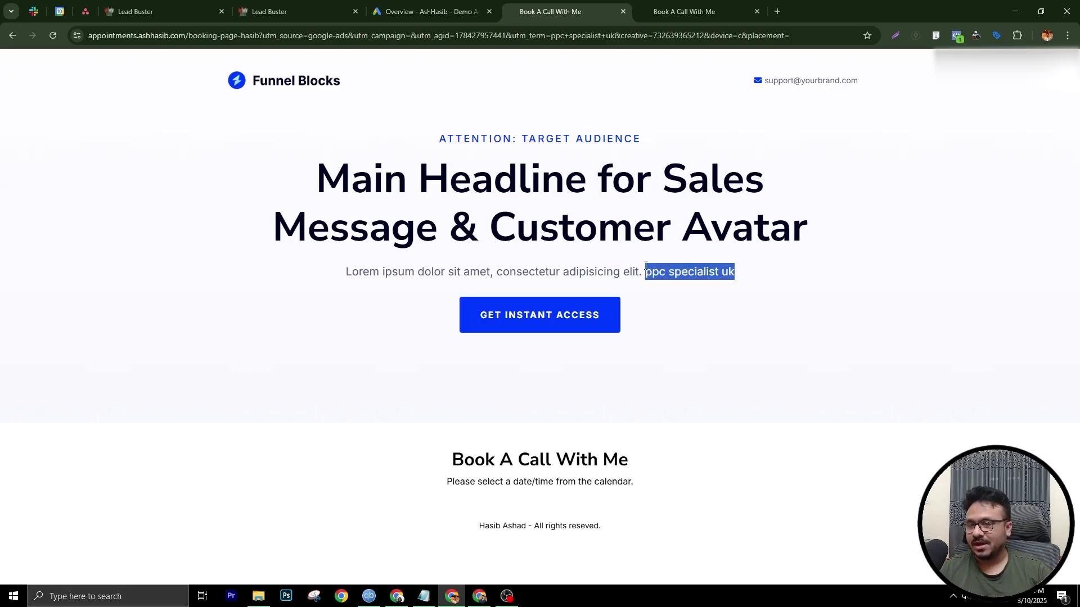
click(645, 265)
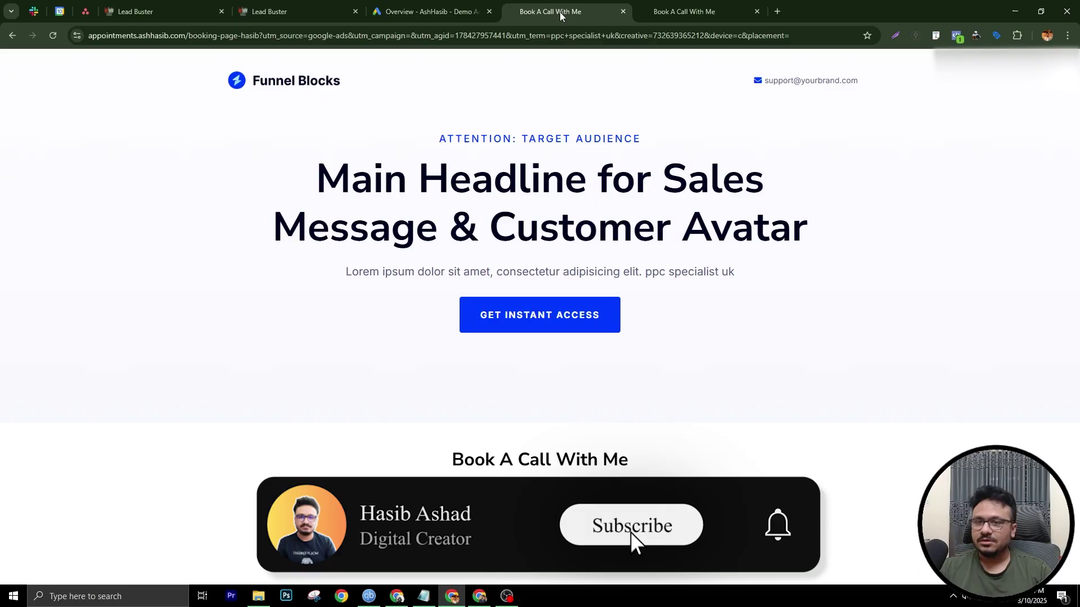